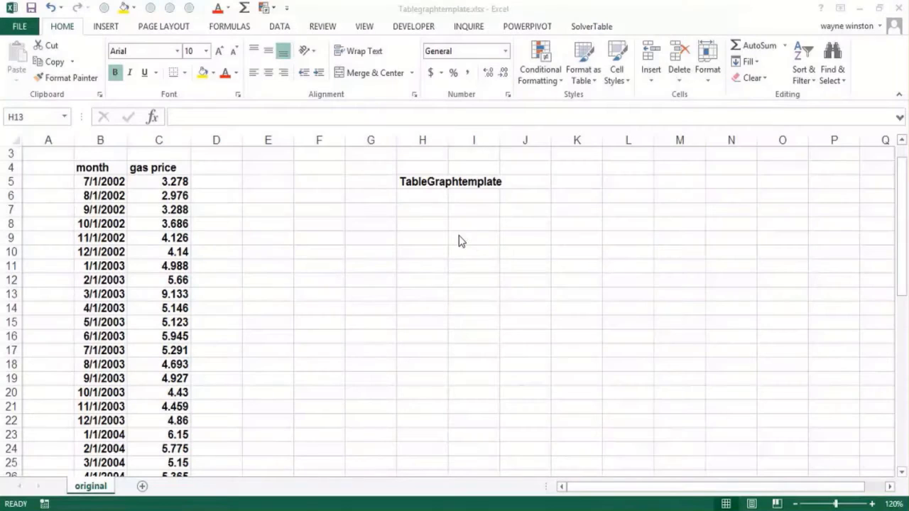
{"action": "left_click", "coordinate": [427, 223]}
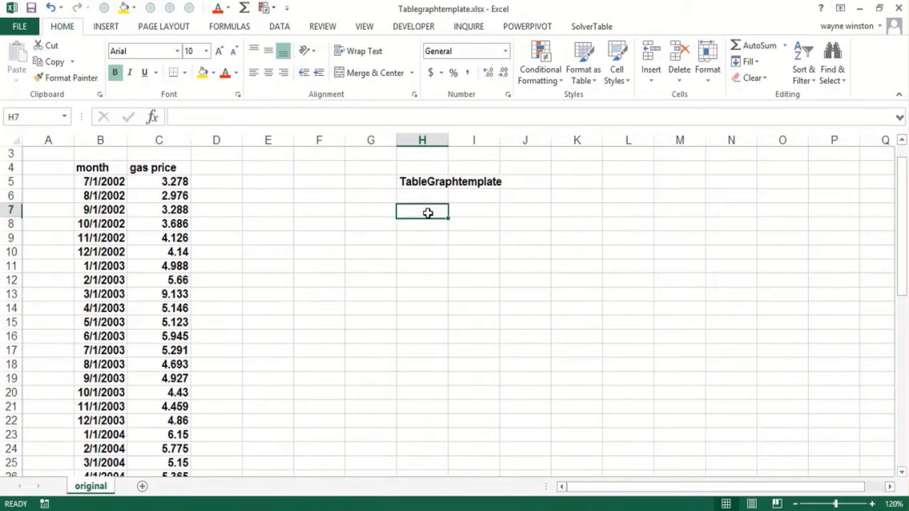
{"action": "left_click", "coordinate": [482, 222]}
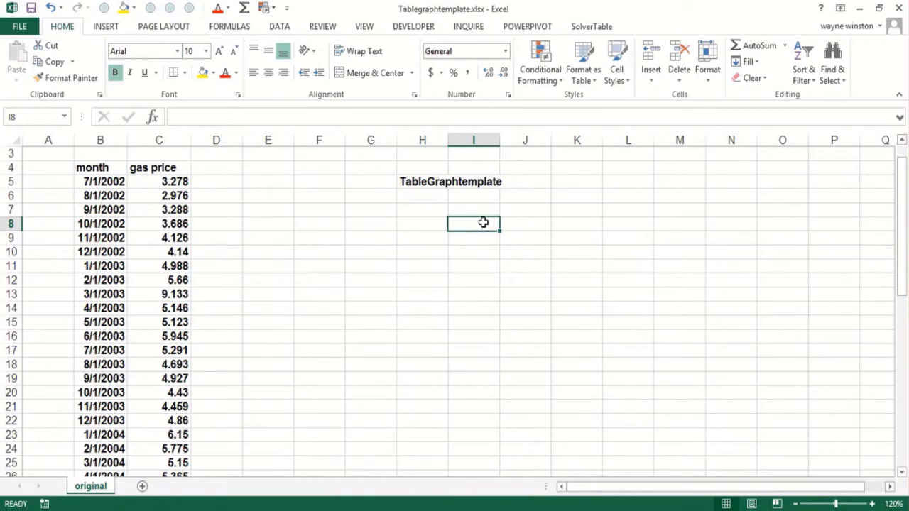
- Look through the month and gas price data in columns B and C
{"action": "key", "text": "Left"}
{"action": "key", "text": "Left"}
{"action": "key", "text": "Left"}
{"action": "key", "text": "Left"}
{"action": "key", "text": "Left"}
{"action": "key", "text": "Left"}
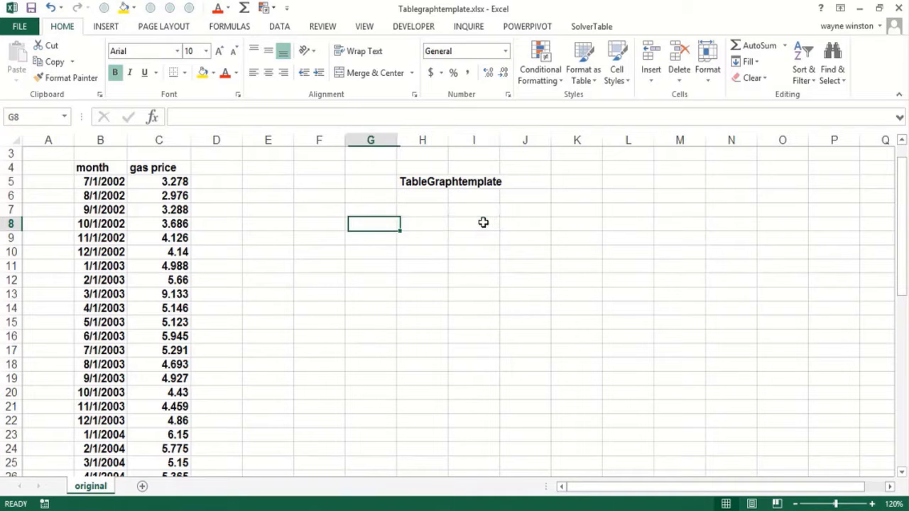
{"action": "key", "text": "Left"}
{"action": "key", "text": "Left"}
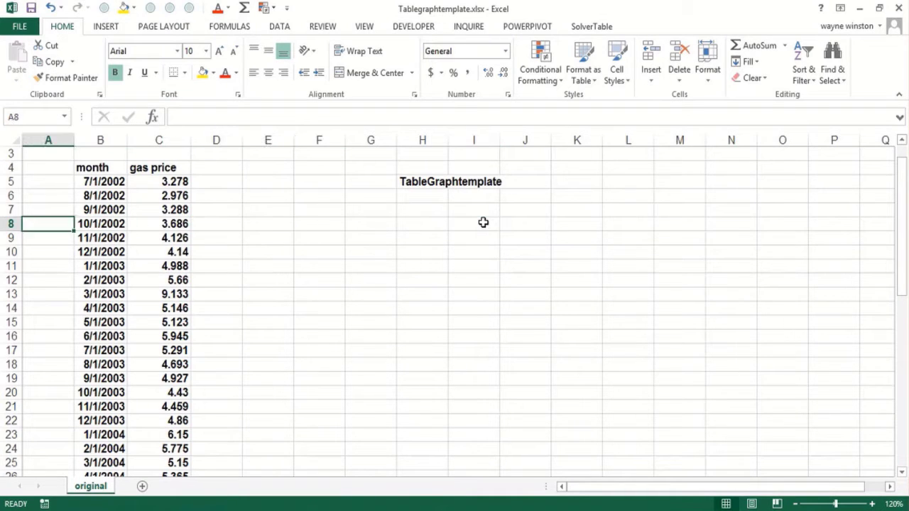
{"action": "key", "text": "Up"}
{"action": "key", "text": "Up"}
{"action": "key", "text": "Up"}
{"action": "key", "text": "Right"}
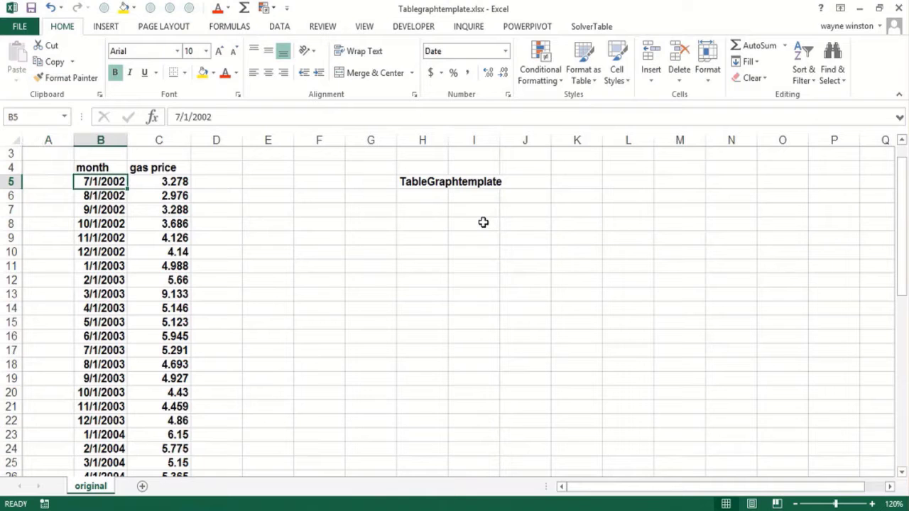
{"action": "key", "text": "ctrl+shift+Down"}
{"action": "key", "text": "ctrl+Up"}
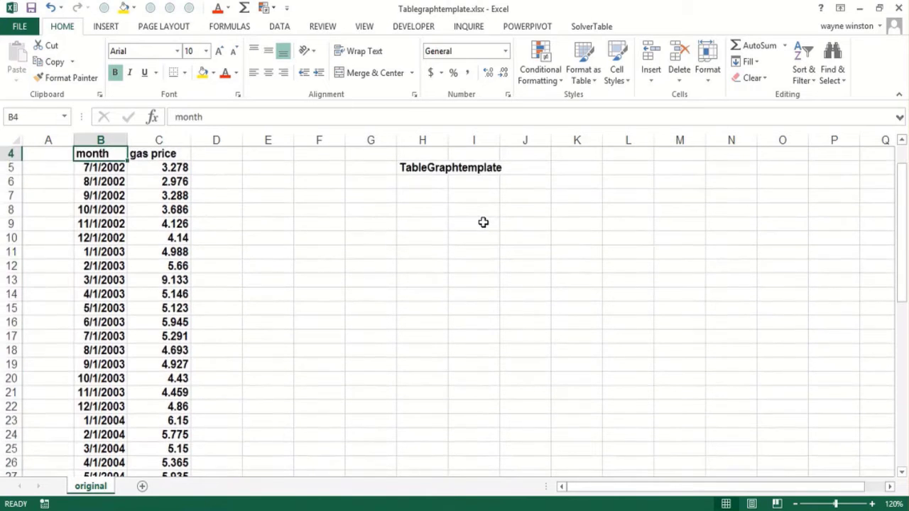
{"action": "key", "text": "ctrl+Up"}
{"action": "key", "text": "Down"}
{"action": "key", "text": "Down"}
{"action": "key", "text": "Down"}
{"action": "key", "text": "Down"}
{"action": "key", "text": "Down"}
{"action": "key", "text": "Down"}
{"action": "key", "text": "Down"}
{"action": "key", "text": "Down"}
{"action": "key", "text": "Down"}
{"action": "key", "text": "Down"}
{"action": "key", "text": "Down"}
{"action": "key", "text": "Down"}
{"action": "key", "text": "Down"}
{"action": "key", "text": "Down"}
{"action": "key", "text": "Down"}
{"action": "key", "text": "Down"}
{"action": "key", "text": "Down"}
{"action": "key", "text": "Down"}
{"action": "key", "text": "Down"}
{"action": "key", "text": "Down"}
{"action": "key", "text": "Down"}
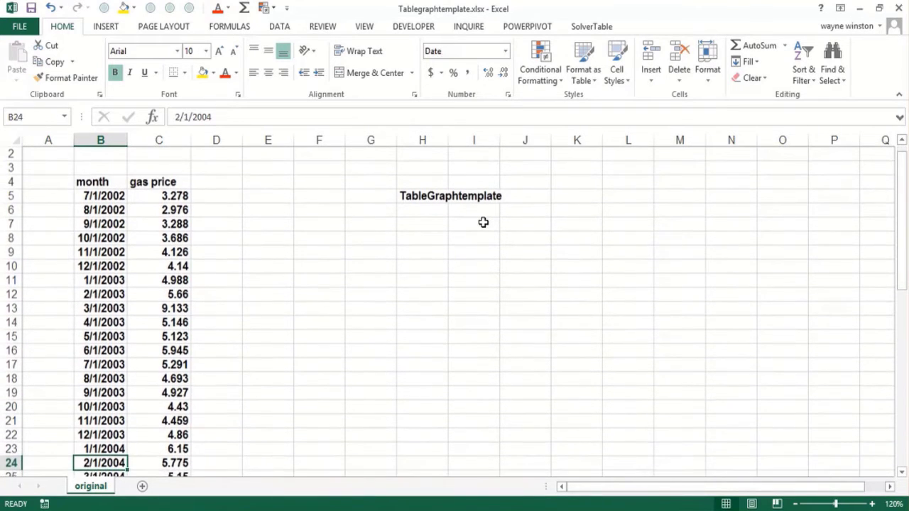
{"action": "key", "text": "Up"}
{"action": "key", "text": "Up"}
{"action": "key", "text": "Up"}
{"action": "key", "text": "Up"}
{"action": "key", "text": "Up"}
{"action": "key", "text": "Up"}
{"action": "key", "text": "Up"}
{"action": "key", "text": "Up"}
{"action": "key", "text": "Up"}
{"action": "key", "text": "Up"}
{"action": "key", "text": "Up"}
{"action": "key", "text": "Up"}
{"action": "key", "text": "Up"}
{"action": "key", "text": "Up"}
{"action": "key", "text": "Up"}
{"action": "key", "text": "Up"}
{"action": "key", "text": "Up"}
{"action": "key", "text": "Up"}
{"action": "key", "text": "Up"}
{"action": "key", "text": "Up"}
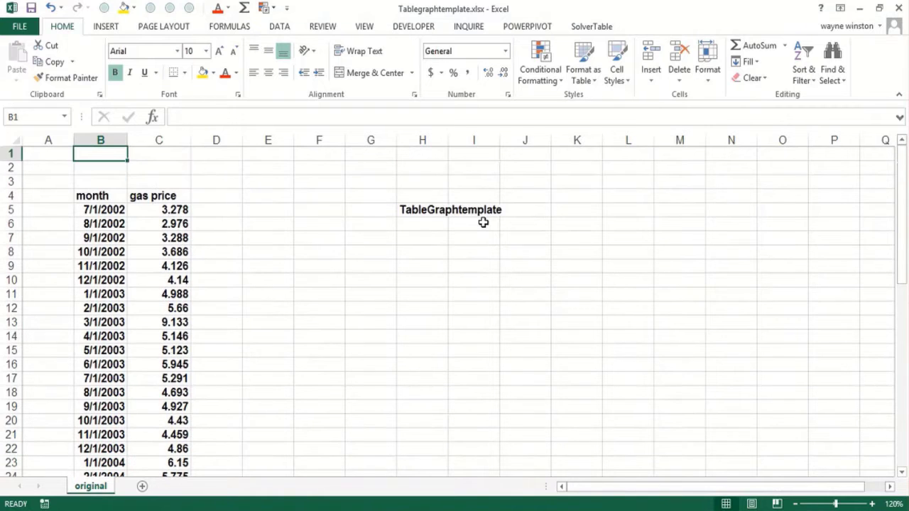
- Convert the month and gas price range B4:C34 into a table with headers
{"action": "key", "text": "Down"}
{"action": "key", "text": "Down"}
{"action": "key", "text": "Down"}
{"action": "key", "text": "shift+Right"}
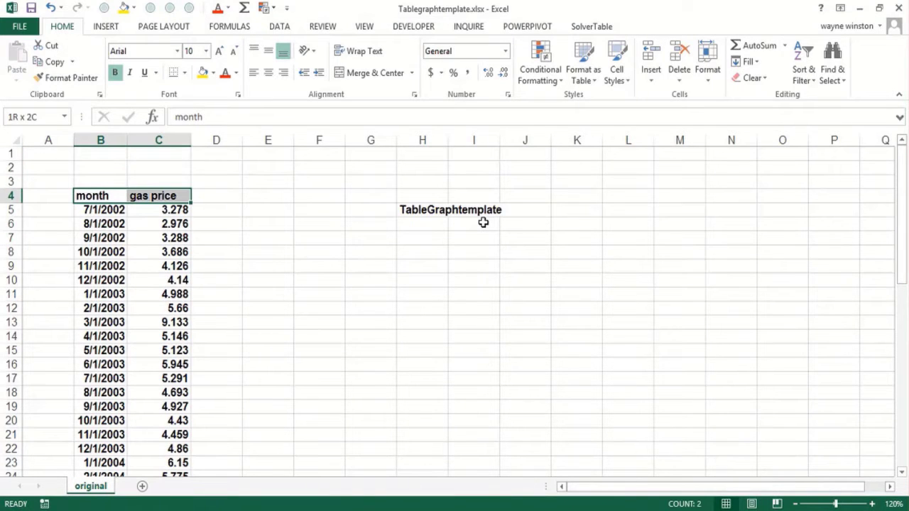
{"action": "key", "text": "ctrl+shift+Down"}
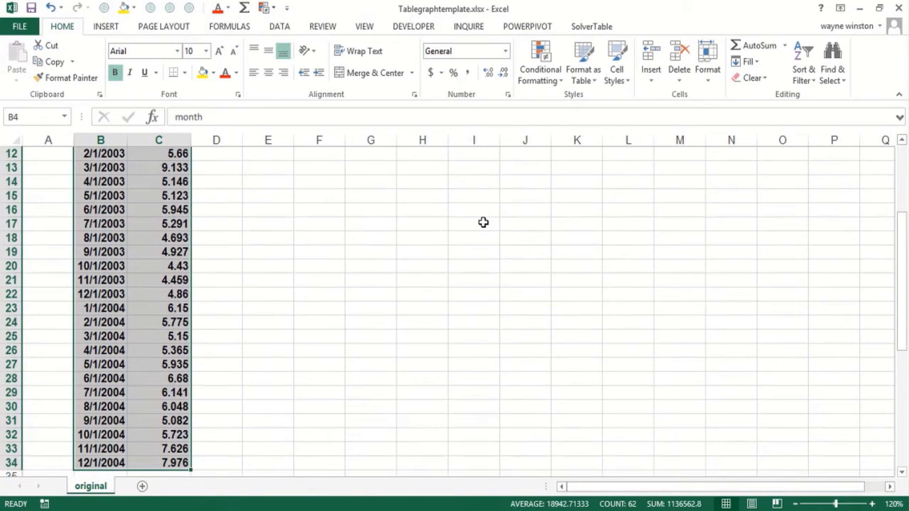
{"action": "scroll", "coordinate": [483, 222], "scroll_direction": "up", "scroll_amount": 3}
{"action": "key", "text": "ctrl+t"}
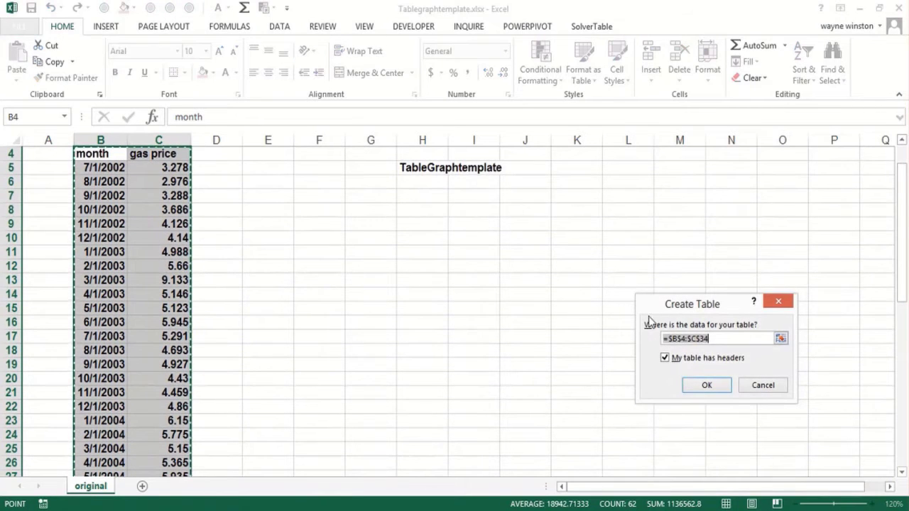
{"action": "left_click", "coordinate": [708, 391]}
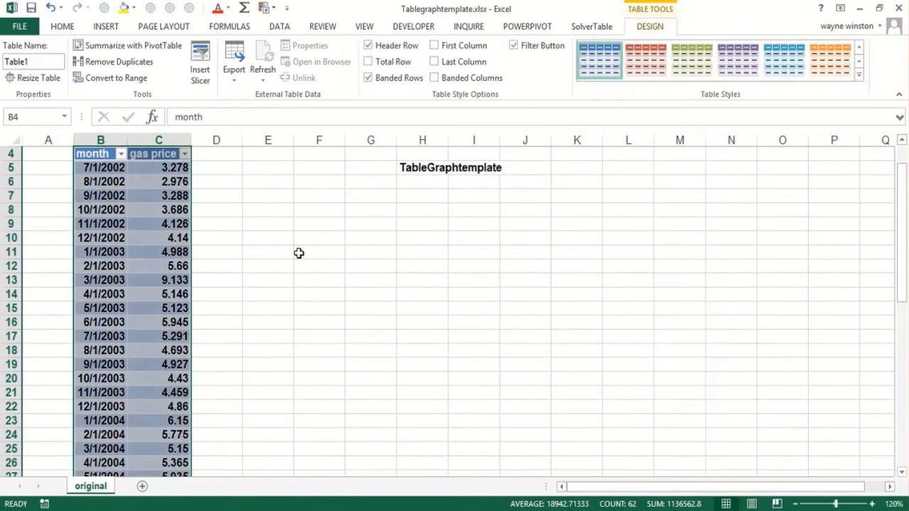
{"action": "left_click", "coordinate": [299, 254]}
- Insert a scatter chart with smooth lines and markers from the whole month and gas price table
{"action": "left_click", "coordinate": [122, 155]}
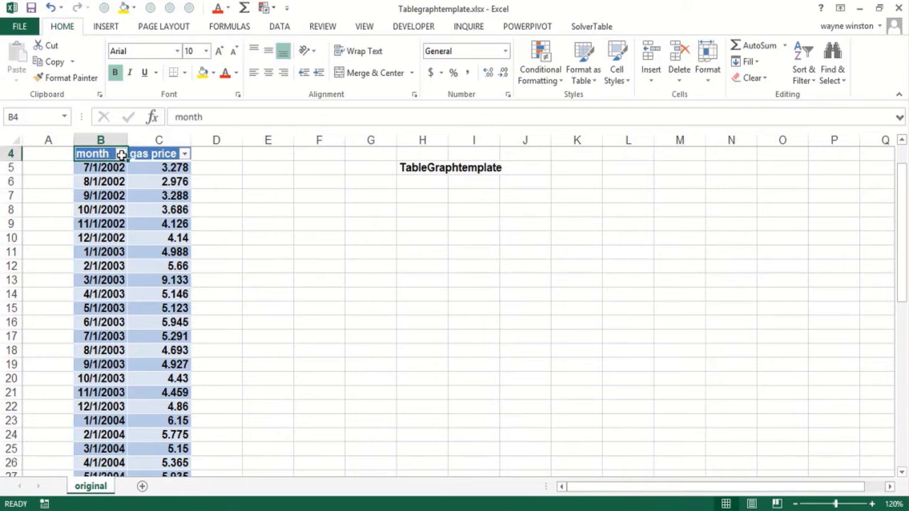
{"action": "left_click_drag", "start_coordinate": [122, 155], "coordinate": [151, 157]}
{"action": "key", "text": "ctrl+shift+Down"}
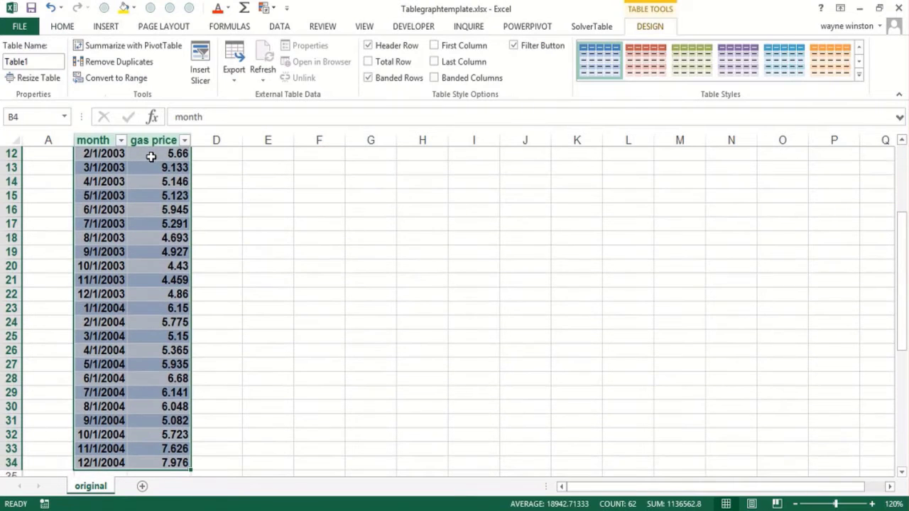
{"action": "left_click", "coordinate": [107, 26]}
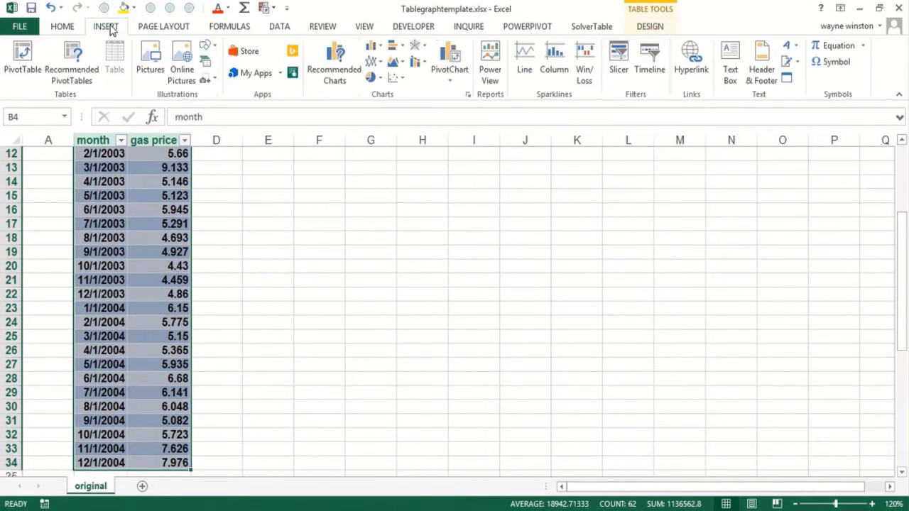
{"action": "left_click", "coordinate": [396, 80]}
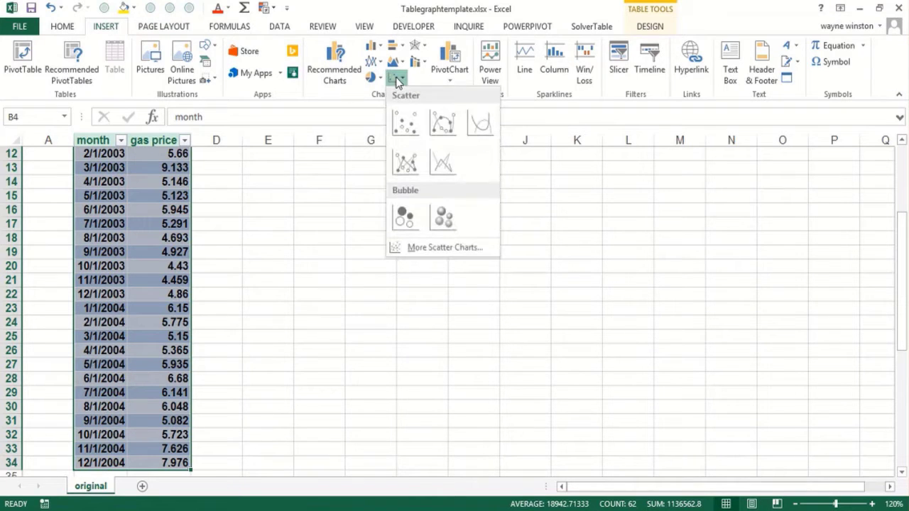
{"action": "left_click", "coordinate": [442, 122]}
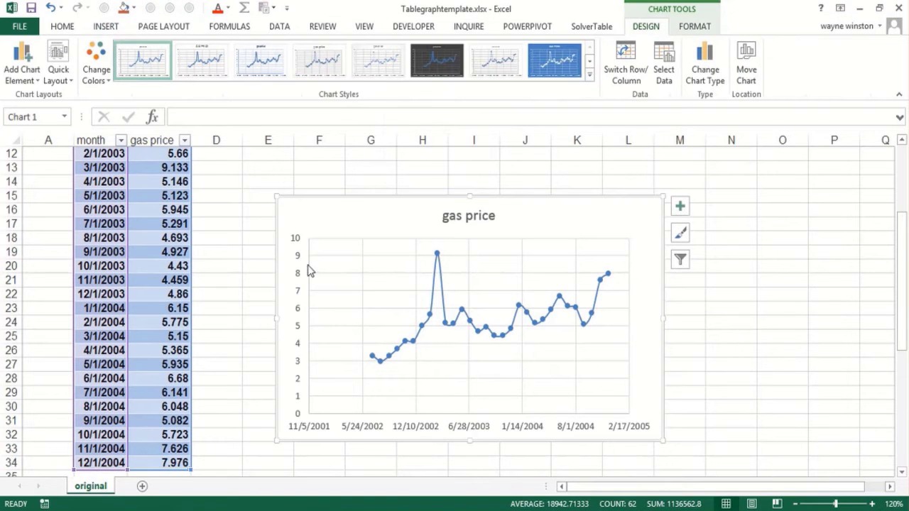
{"action": "left_click", "coordinate": [235, 314]}
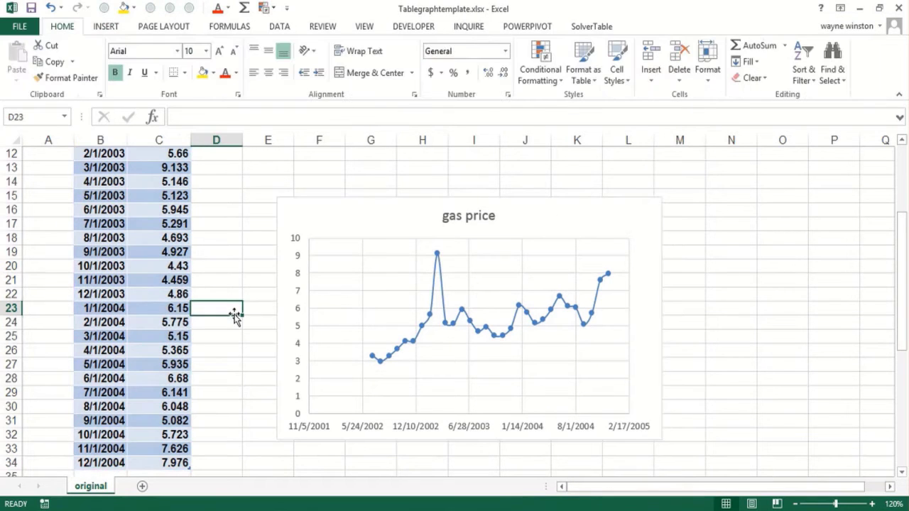
- Go to cell B35, the first empty row below the gas price table
{"action": "key", "text": "Down"}
{"action": "key", "text": "Down"}
{"action": "key", "text": "Down"}
{"action": "key", "text": "Down"}
{"action": "key", "text": "Down"}
{"action": "key", "text": "Down"}
{"action": "key", "text": "Down"}
{"action": "key", "text": "Down"}
{"action": "key", "text": "Down"}
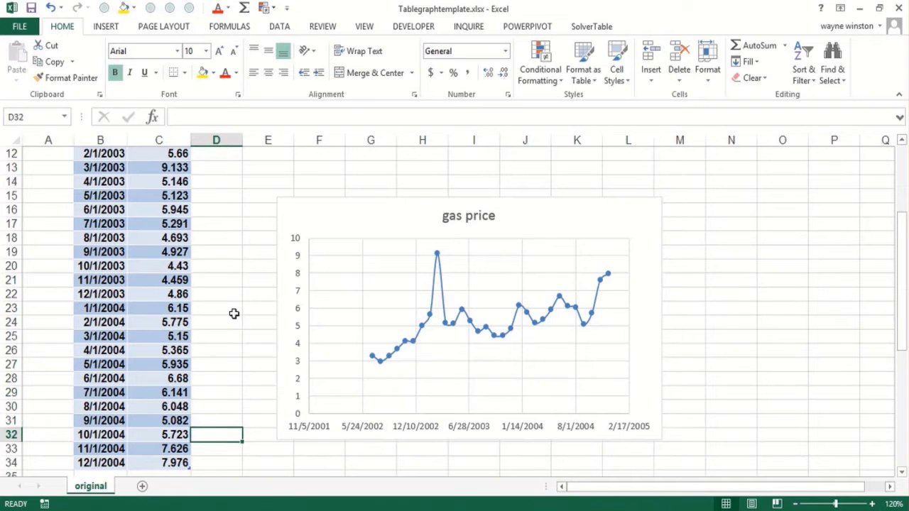
{"action": "key", "text": "Down"}
{"action": "key", "text": "Down"}
{"action": "key", "text": "Down"}
{"action": "key", "text": "Left"}
{"action": "key", "text": "Left"}
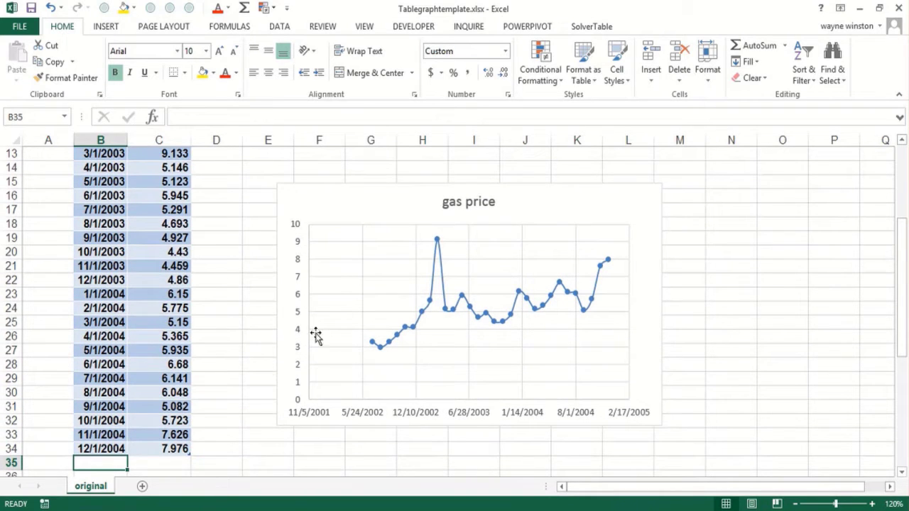
- Inspect the March 2003 peak and the series formula of the gas price chart
{"action": "left_click", "coordinate": [169, 308]}
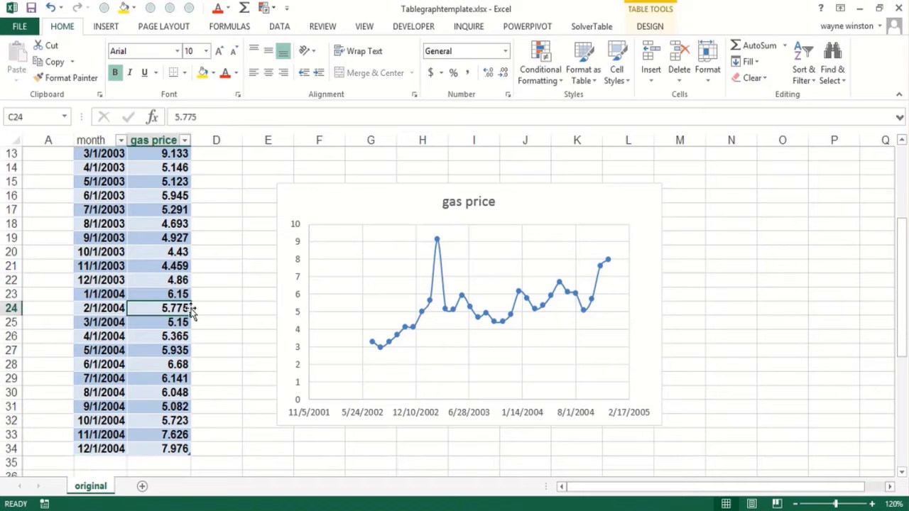
{"action": "mouse_move", "coordinate": [437, 245]}
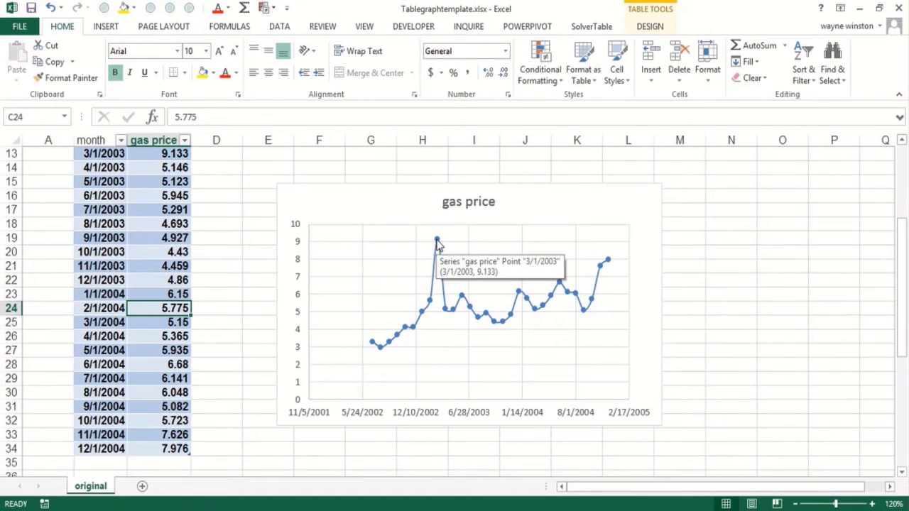
{"action": "left_click", "coordinate": [437, 245]}
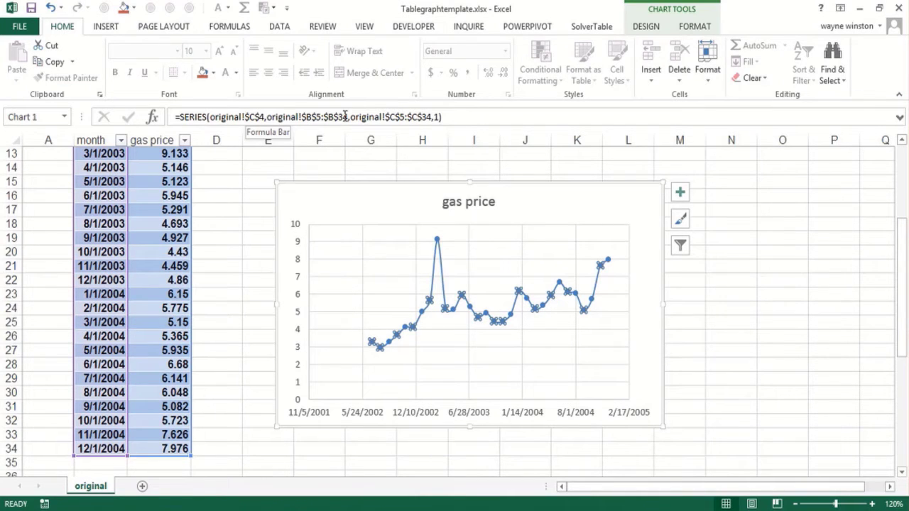
{"action": "key", "text": "Escape"}
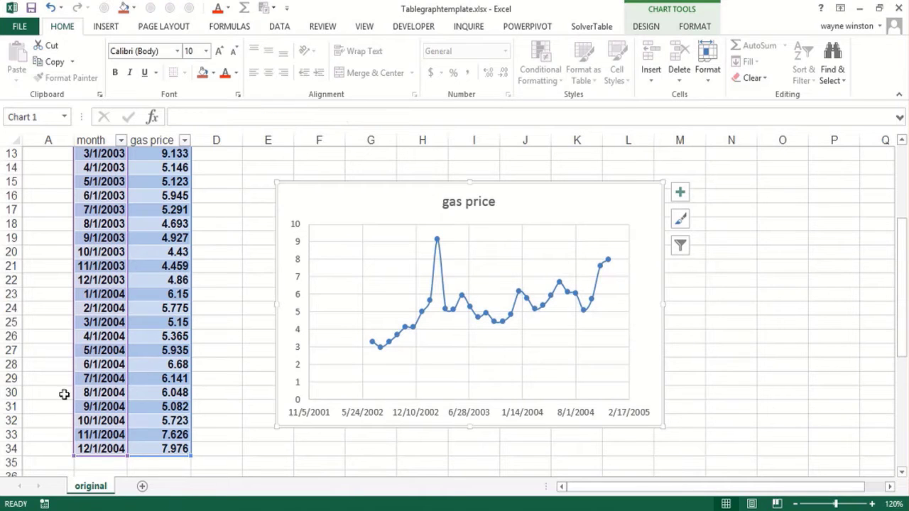
- Add a row directly below the table with month 1/1/2005 and gas price 78
{"action": "left_click", "coordinate": [103, 462]}
{"action": "type", "text": "1/1/"}
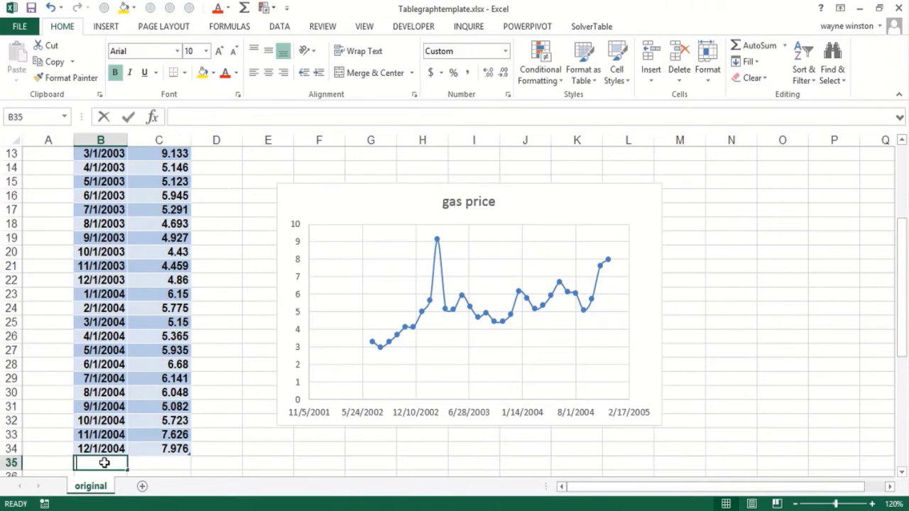
{"action": "type", "text": "2005"}
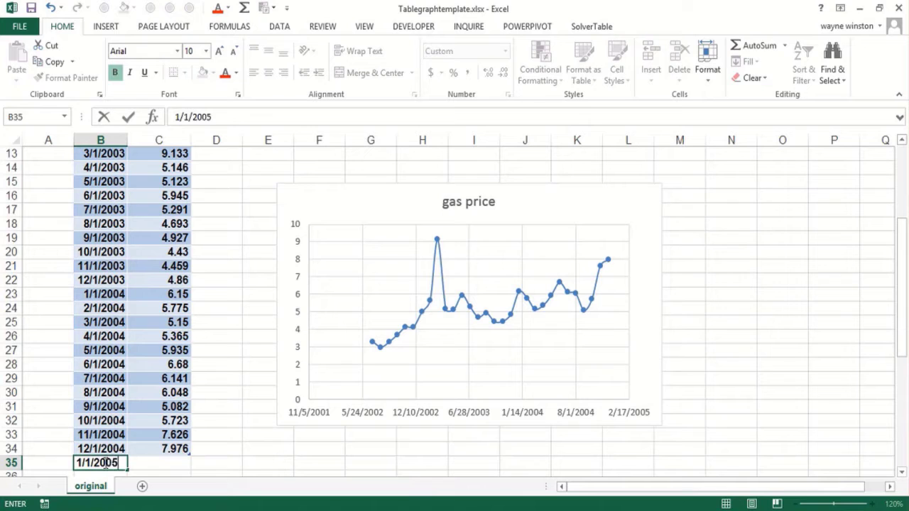
{"action": "key", "text": "Tab"}
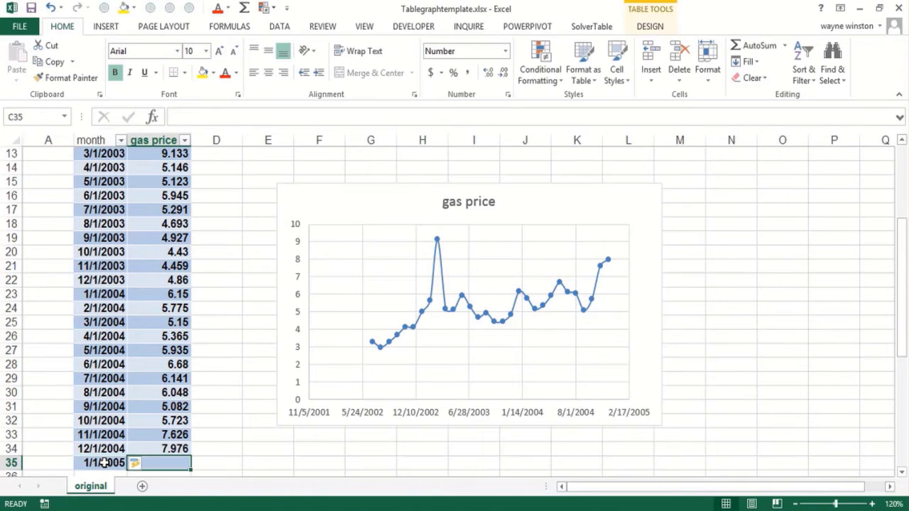
{"action": "type", "text": "7"}
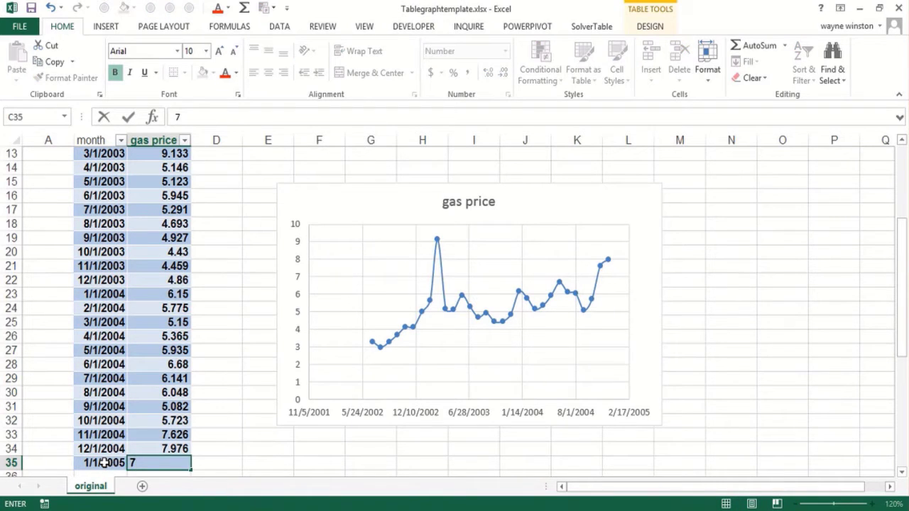
{"action": "type", "text": "8"}
{"action": "key", "text": "Return"}
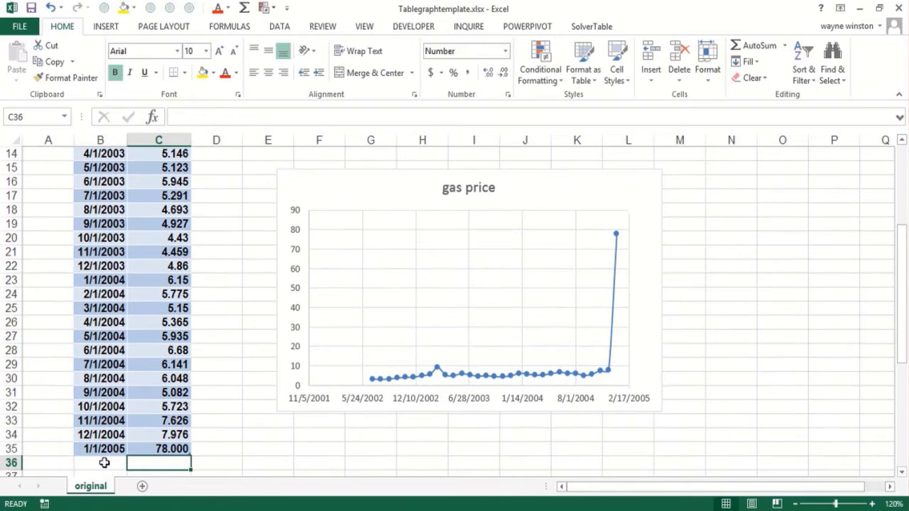
- Add another table row in row 36 with month 2/1/2005 and gas price 5
{"action": "left_click", "coordinate": [105, 463]}
{"action": "type", "text": "2"}
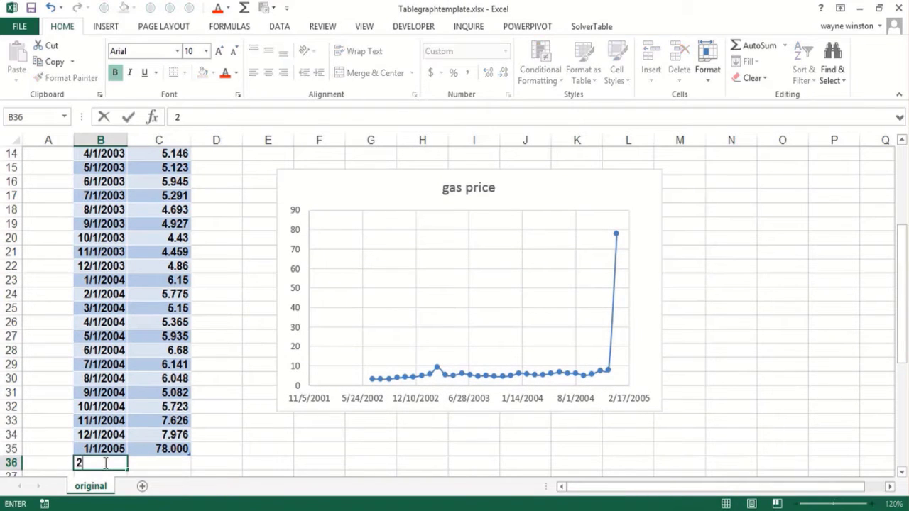
{"action": "type", "text": "/1/2005"}
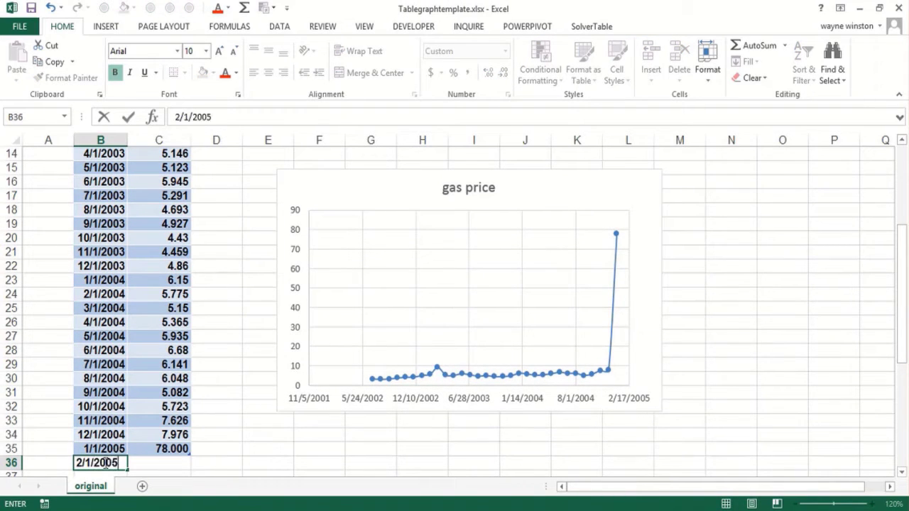
{"action": "key", "text": "Tab"}
{"action": "type", "text": "5"}
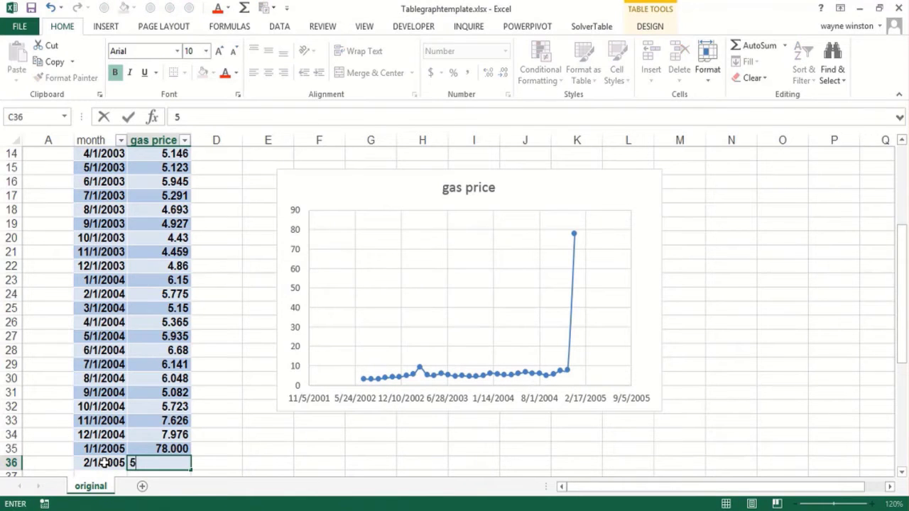
{"action": "key", "text": "Return"}
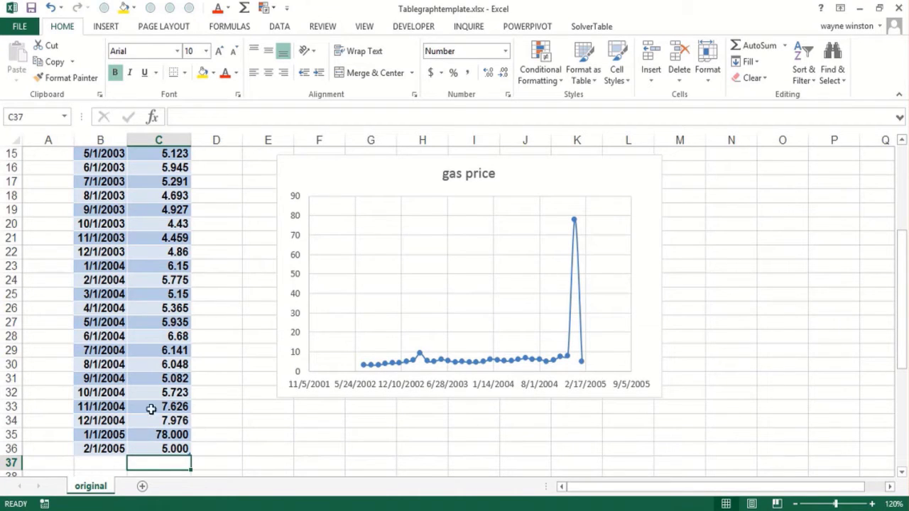
- Check which cell ranges the chart's series formula covers after the two added rows
{"action": "left_click", "coordinate": [574, 222]}
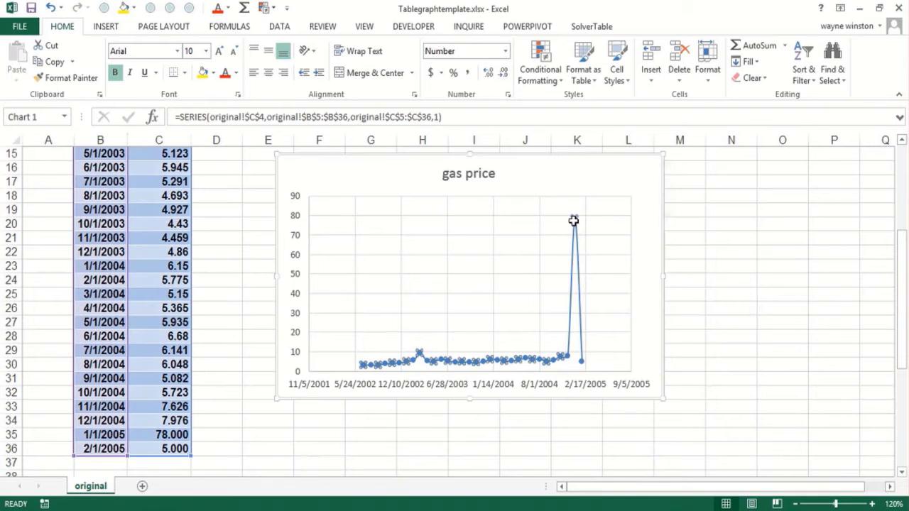
{"action": "left_click", "coordinate": [213, 439]}
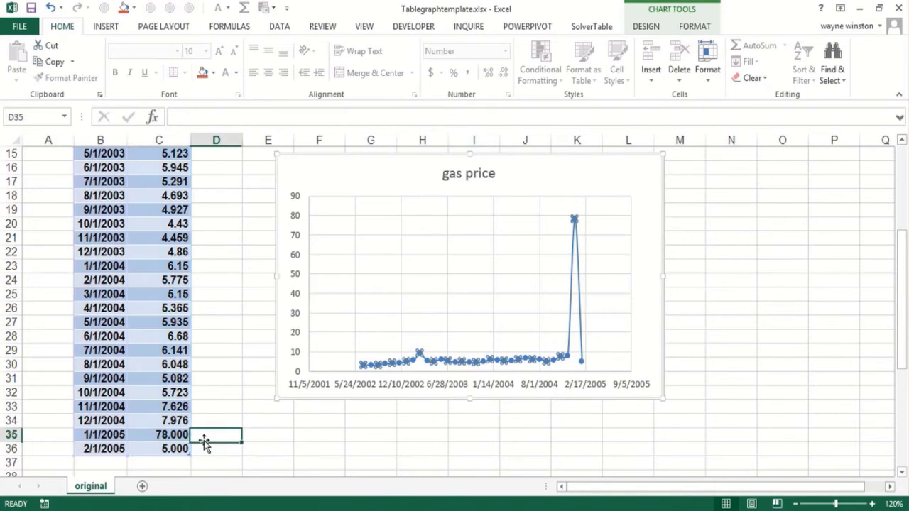
{"action": "left_click", "coordinate": [166, 445]}
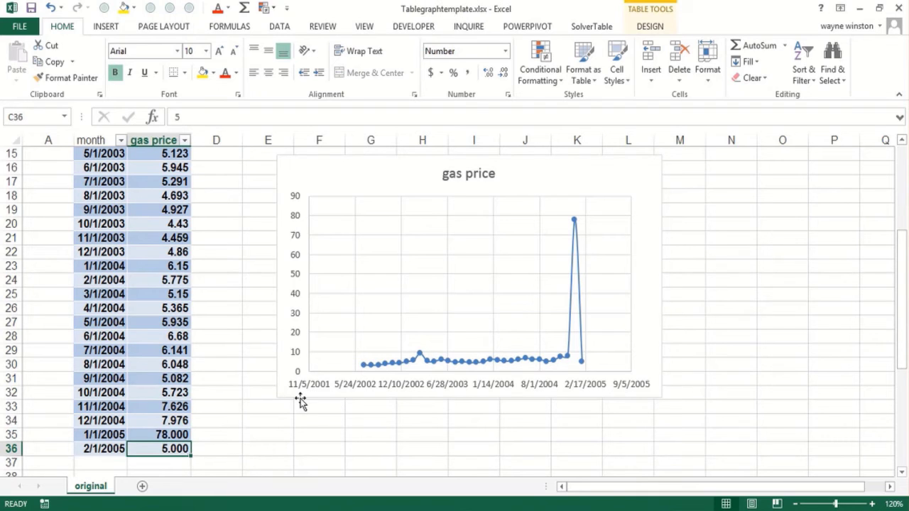
{"action": "left_click", "coordinate": [213, 421]}
{"action": "left_click", "coordinate": [212, 444]}
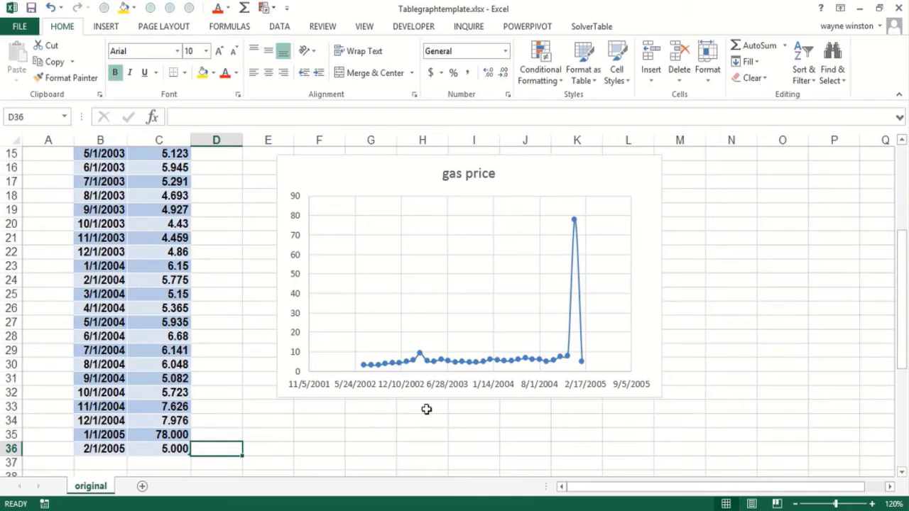
{"action": "key", "text": "Page_Up"}
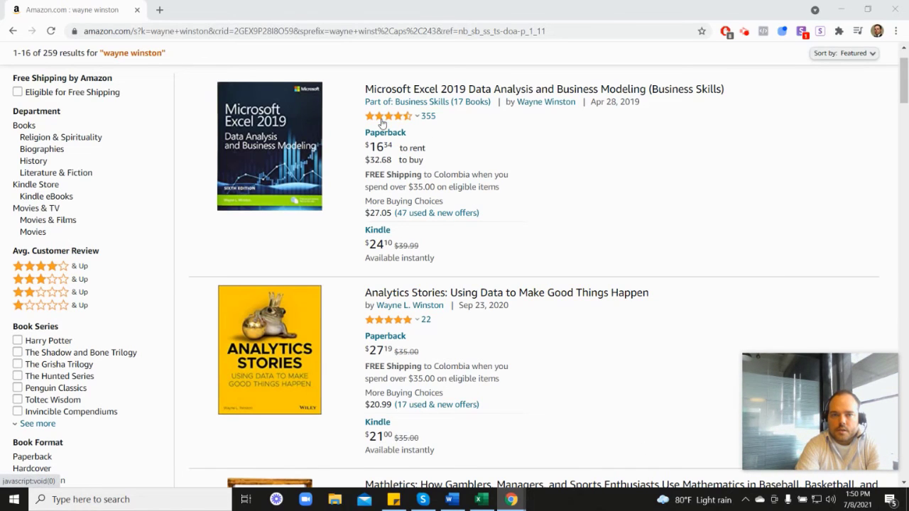
- Look through the author's book listings in the Amazon search results, down to Marketing Analytics and back toward Analytics Stories
{"action": "mouse_move", "coordinate": [390, 122]}
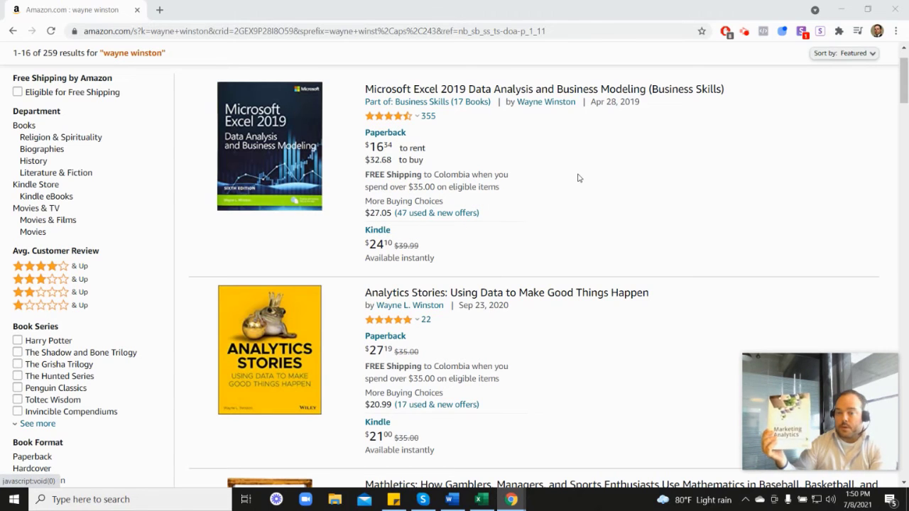
{"action": "scroll", "coordinate": [812, 294], "scroll_direction": "down", "scroll_amount": 7}
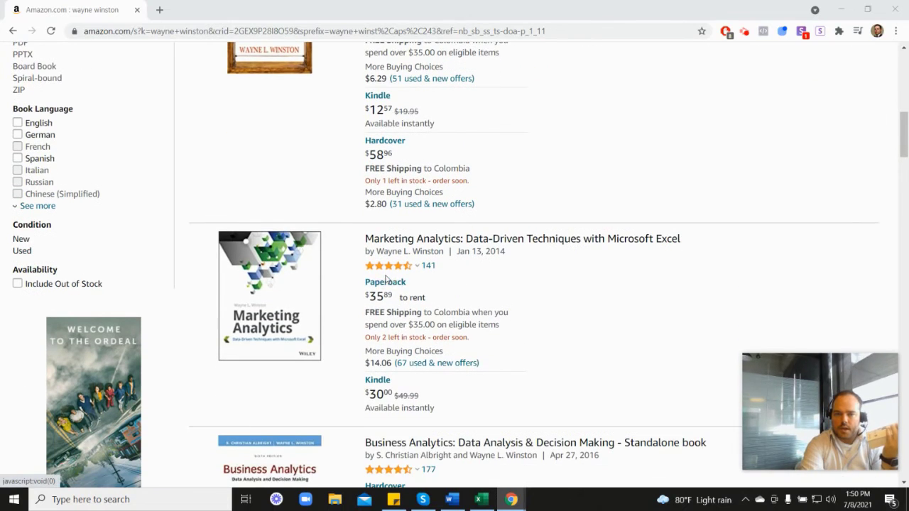
{"action": "scroll", "coordinate": [528, 270], "scroll_direction": "up", "scroll_amount": 4}
{"action": "scroll", "coordinate": [529, 270], "scroll_direction": "up", "scroll_amount": 2}
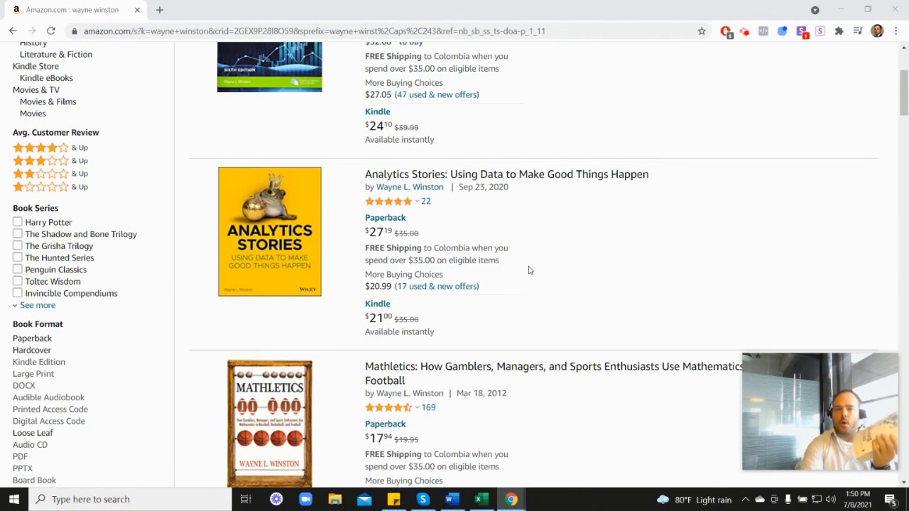